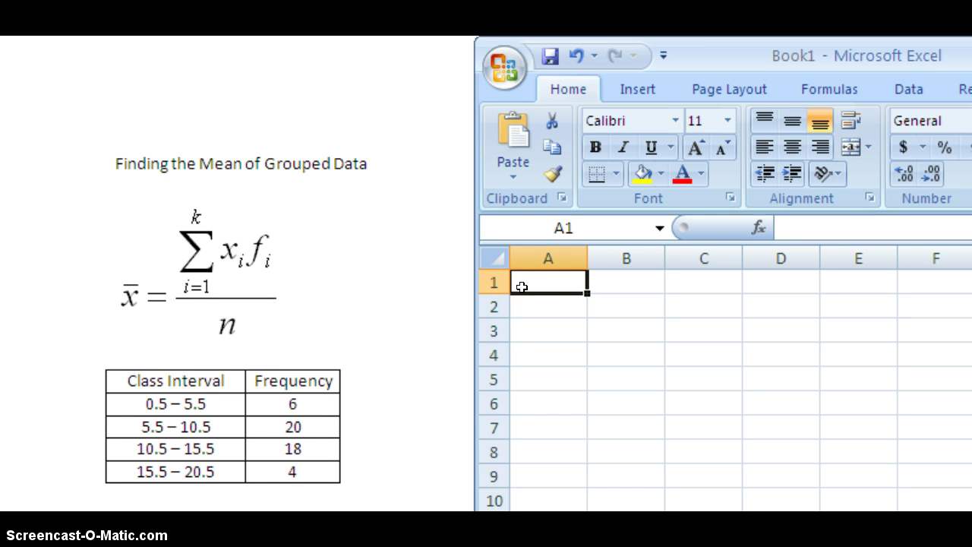
Step: Enter the heading "class interval" in cell A1
{"action": "type", "text": "class"}
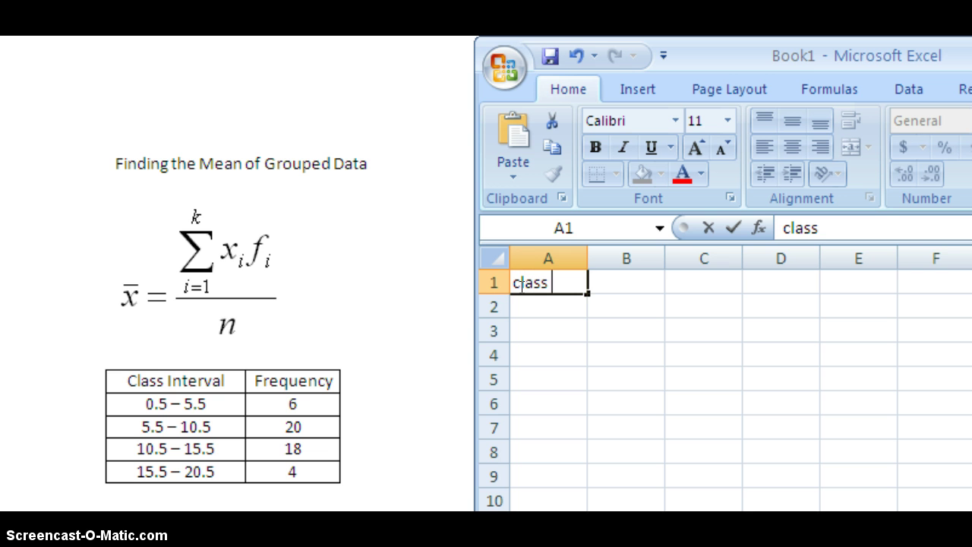
{"action": "type", "text": " interv"}
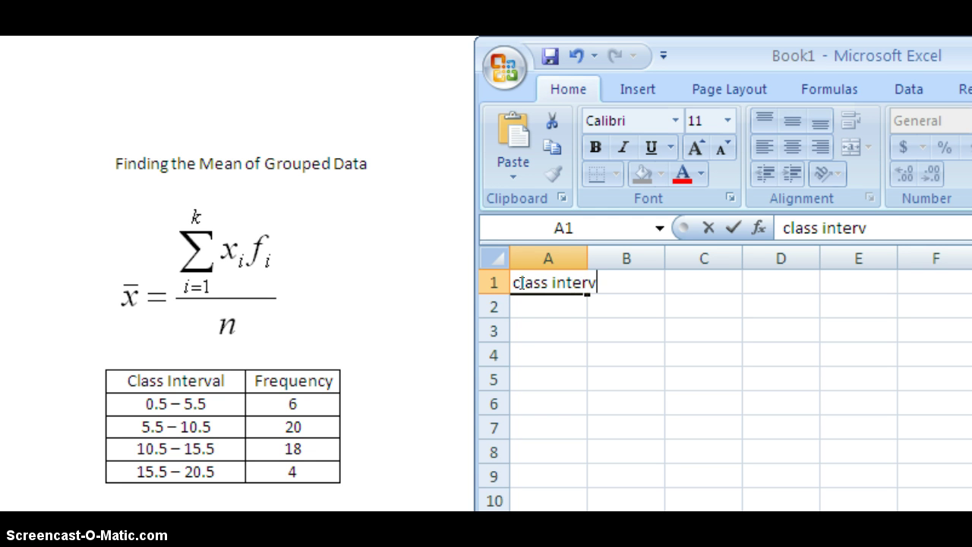
{"action": "type", "text": "al"}
Step: Enter the lower class limits 0.5, 5.5, 10.5 and 15.5 in cells A2 to A5
{"action": "left_click", "coordinate": [534, 306]}
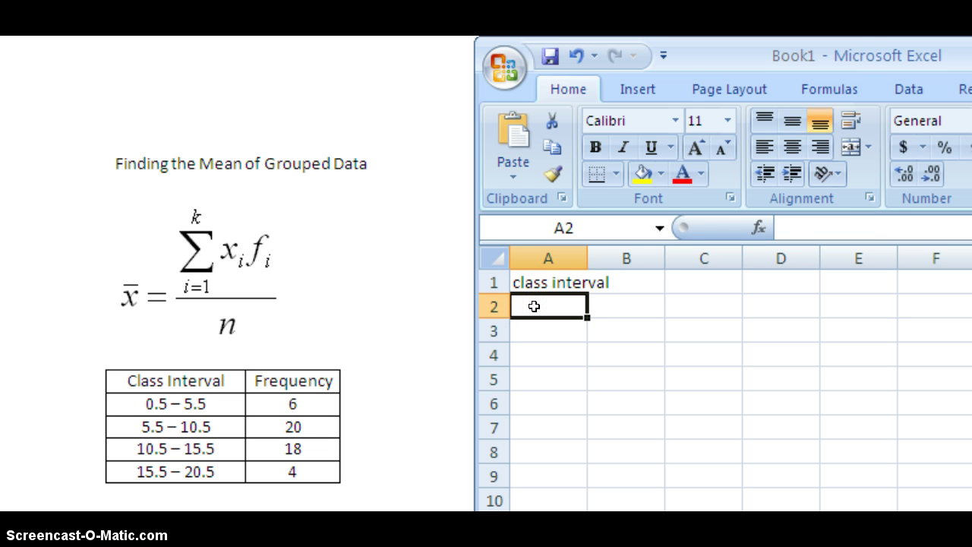
{"action": "type", "text": "0.5"}
{"action": "key", "text": "Return"}
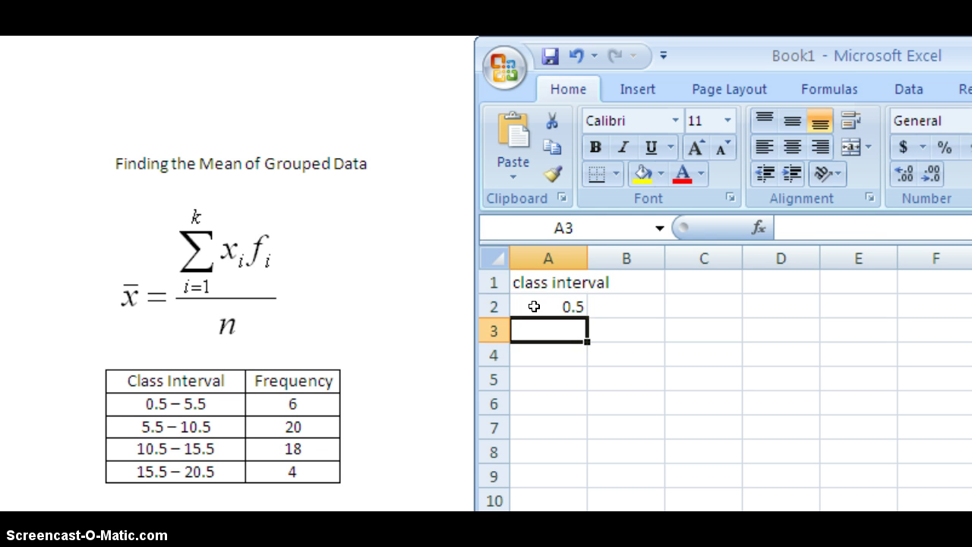
{"action": "type", "text": "5.5"}
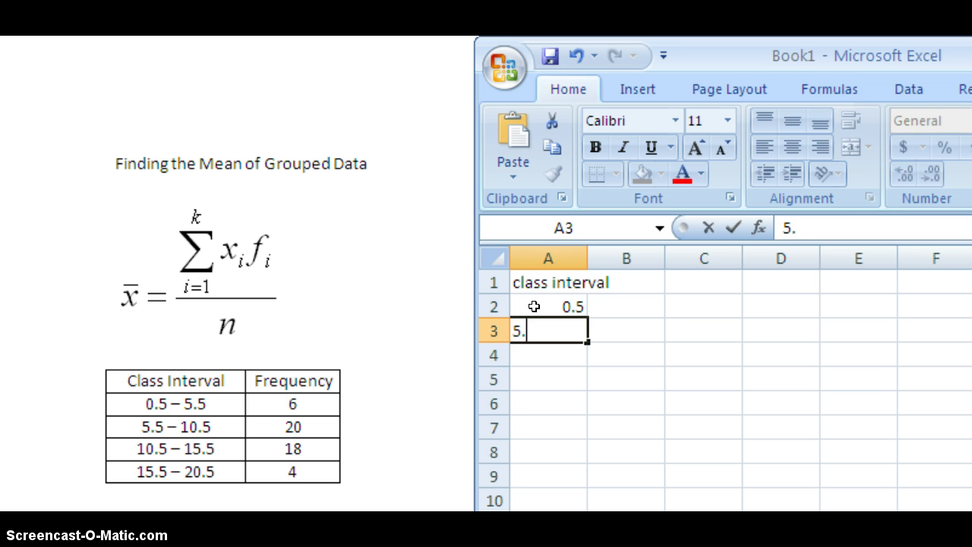
{"action": "key", "text": "Return"}
{"action": "type", "text": "10.5"}
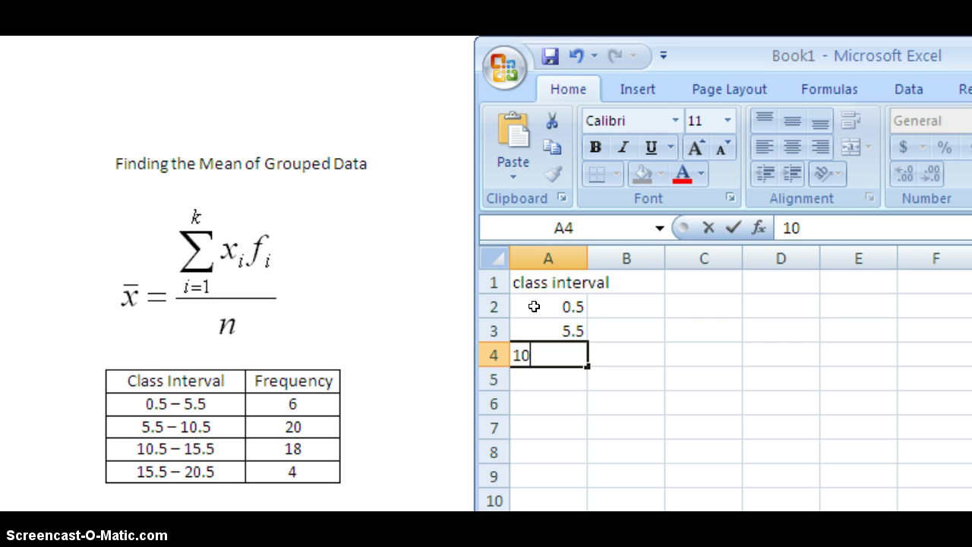
{"action": "key", "text": "Return"}
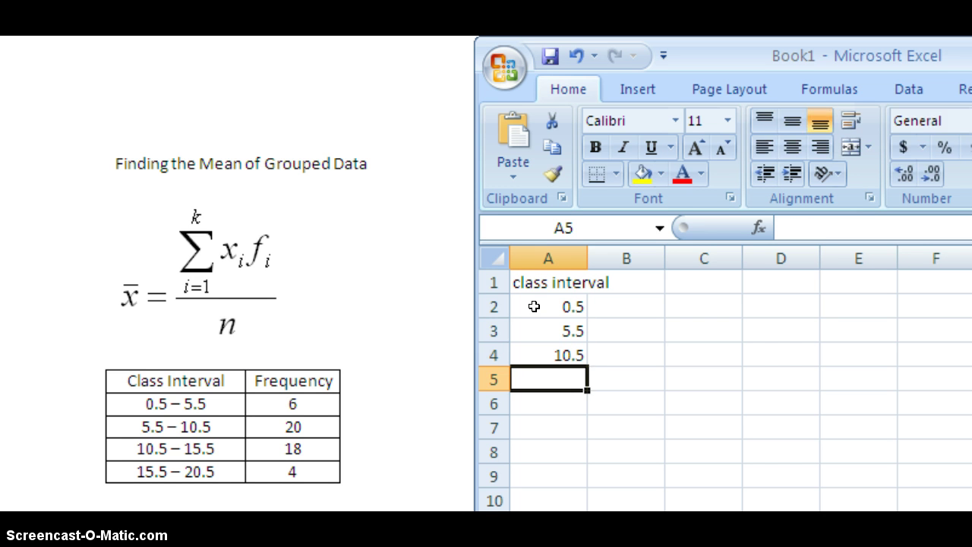
{"action": "type", "text": "15.5"}
{"action": "key", "text": "Return"}
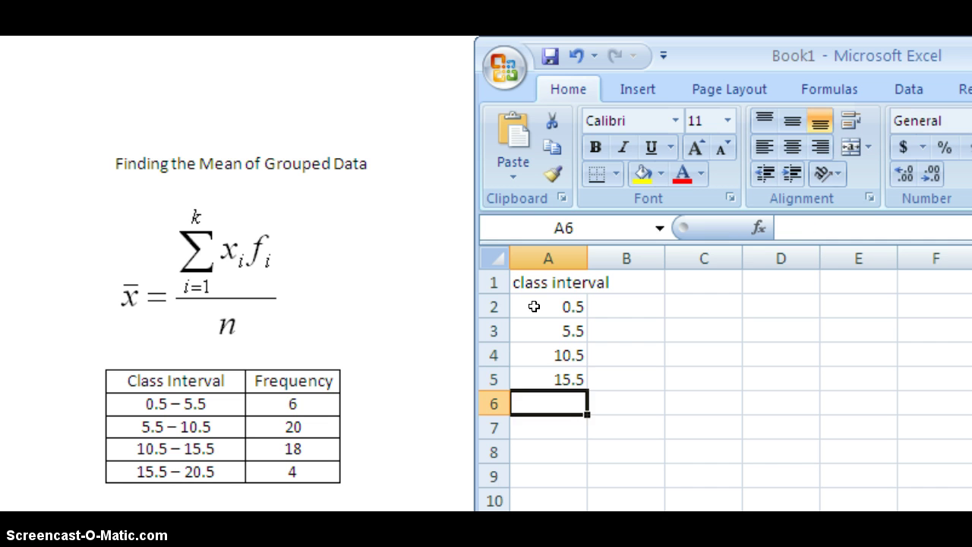
Step: Enter the upper class limits 5.5, 10.5, 15.5 and 20.5 in cells B2 to B5
{"action": "left_click", "coordinate": [624, 310]}
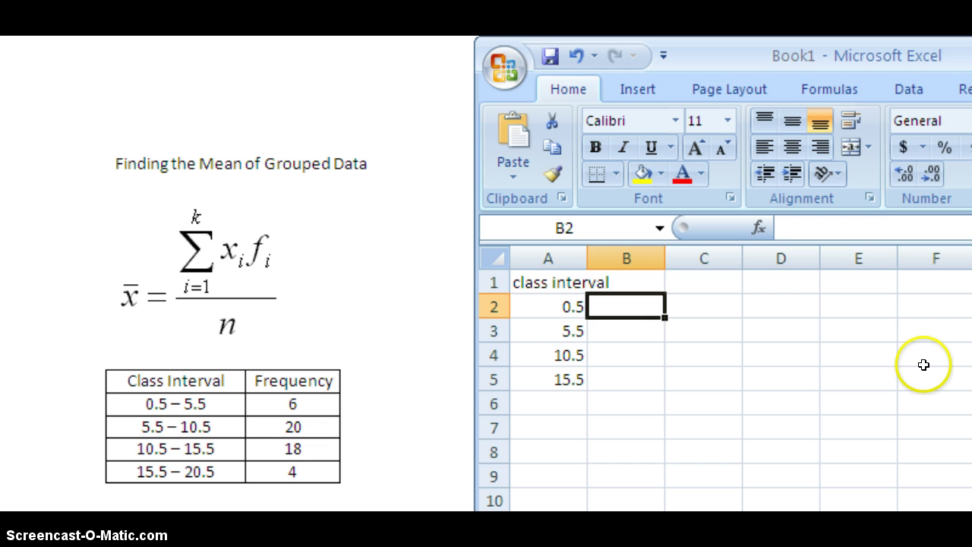
{"action": "type", "text": "5.5"}
{"action": "key", "text": "Return"}
{"action": "type", "text": "10.5"}
{"action": "key", "text": "Return"}
{"action": "type", "text": "15.5"}
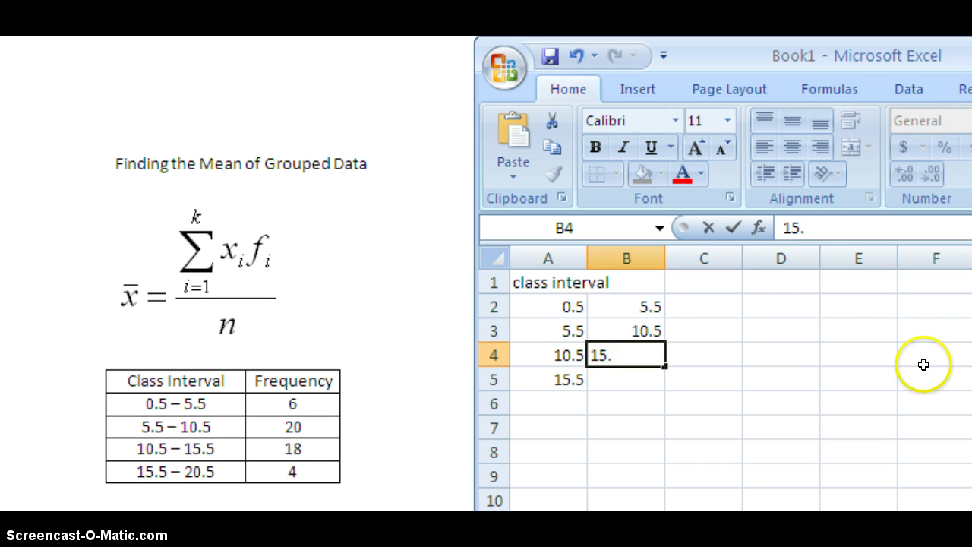
{"action": "key", "text": "Return"}
{"action": "type", "text": "20.5"}
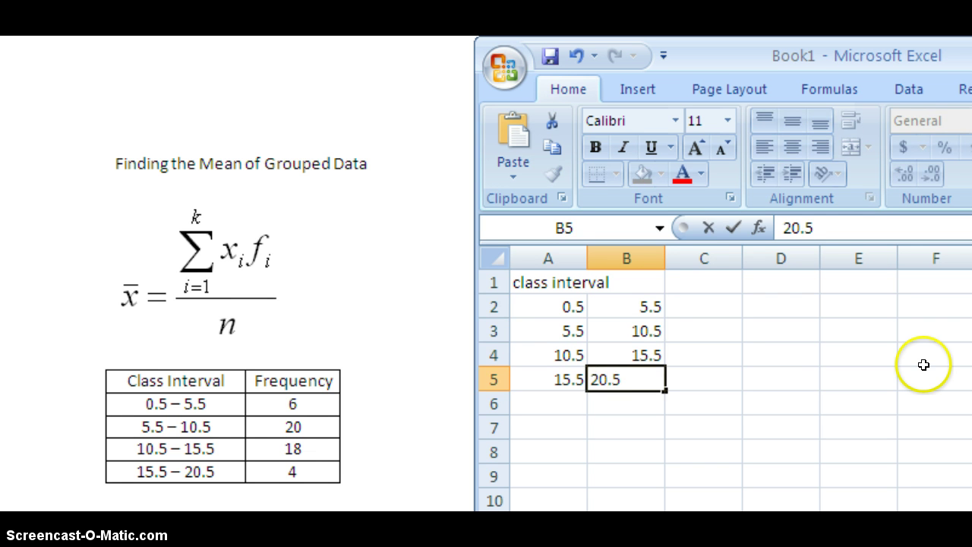
{"action": "key", "text": "Return"}
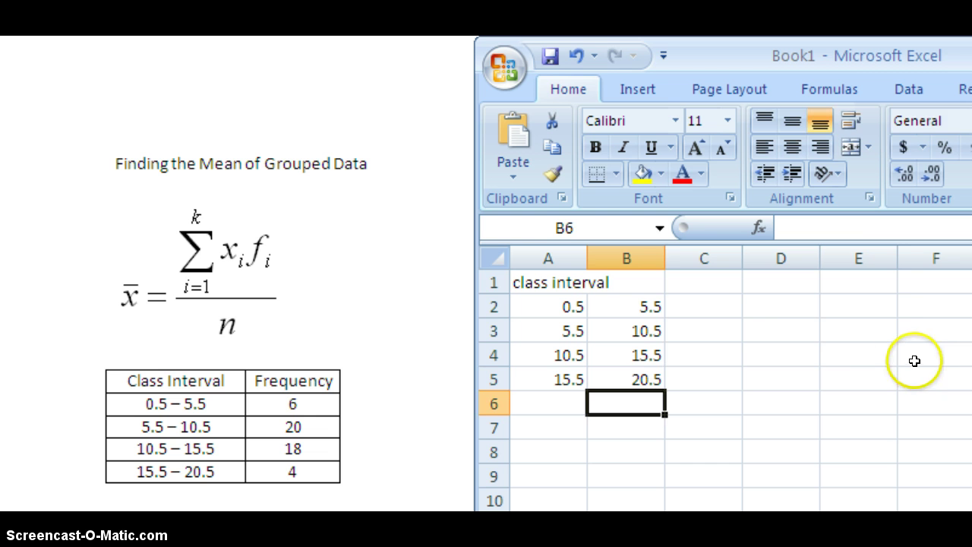
Step: Enter the heading "midpoint" in cell C1
{"action": "left_click", "coordinate": [715, 286]}
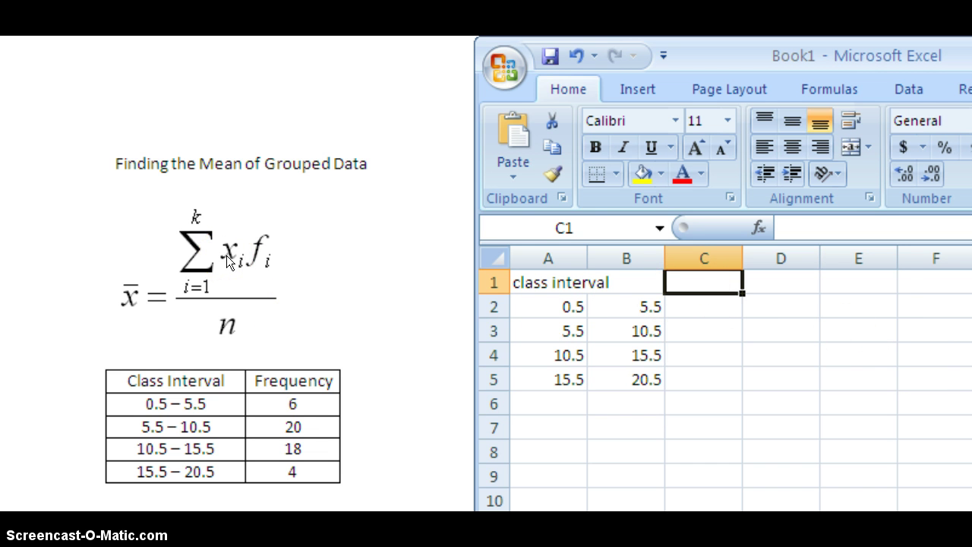
{"action": "left_click", "coordinate": [243, 266]}
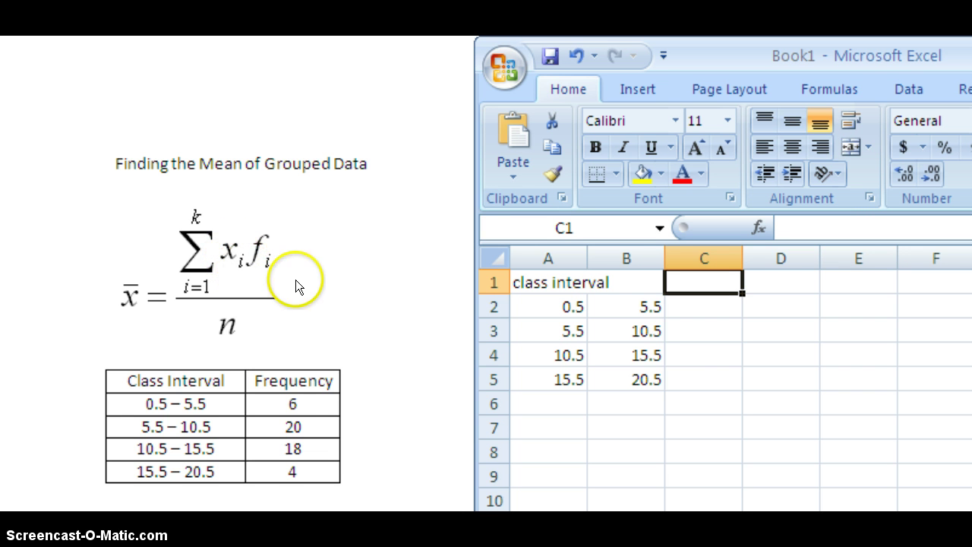
{"action": "type", "text": "midpoint"}
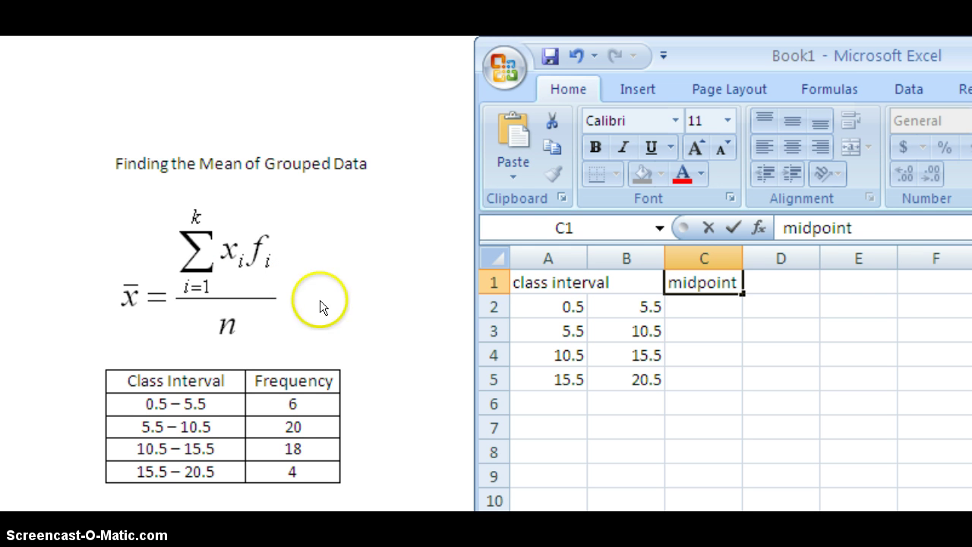
Step: Calculate the first class midpoint in C2 with =(A2+B2)/2 and fill the formula down to C5
{"action": "left_click", "coordinate": [707, 308]}
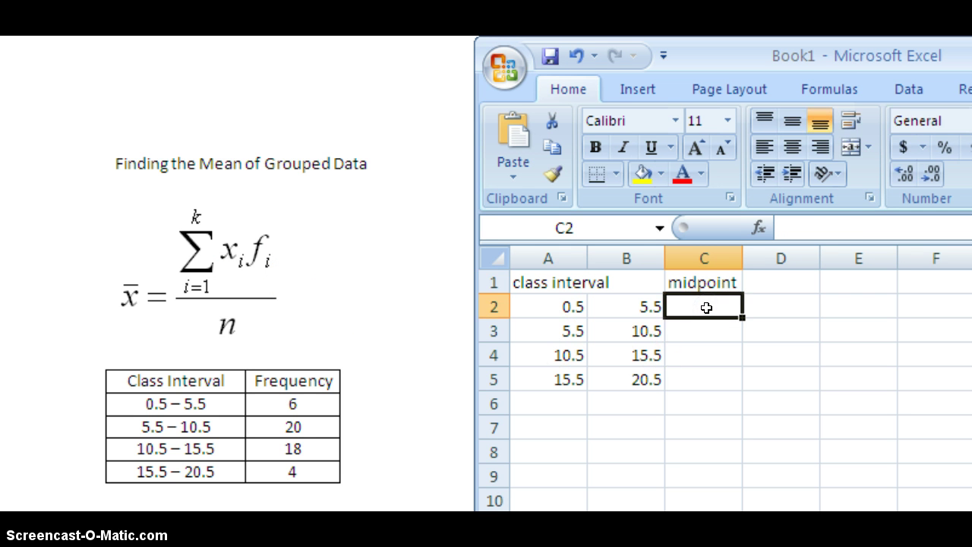
{"action": "type", "text": "="}
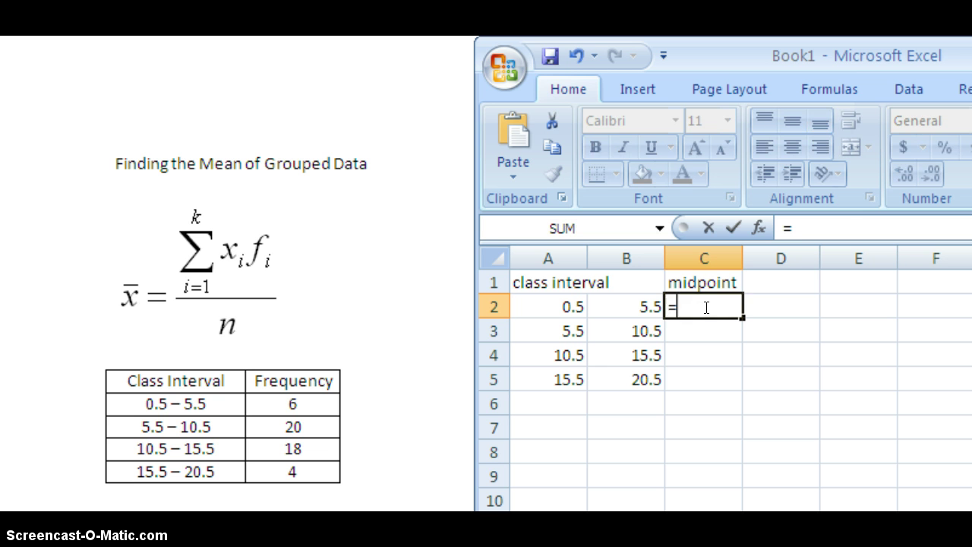
{"action": "left_click", "coordinate": [706, 308]}
{"action": "left_click", "coordinate": [790, 227]}
{"action": "type", "text": "("}
{"action": "left_click", "coordinate": [575, 302]}
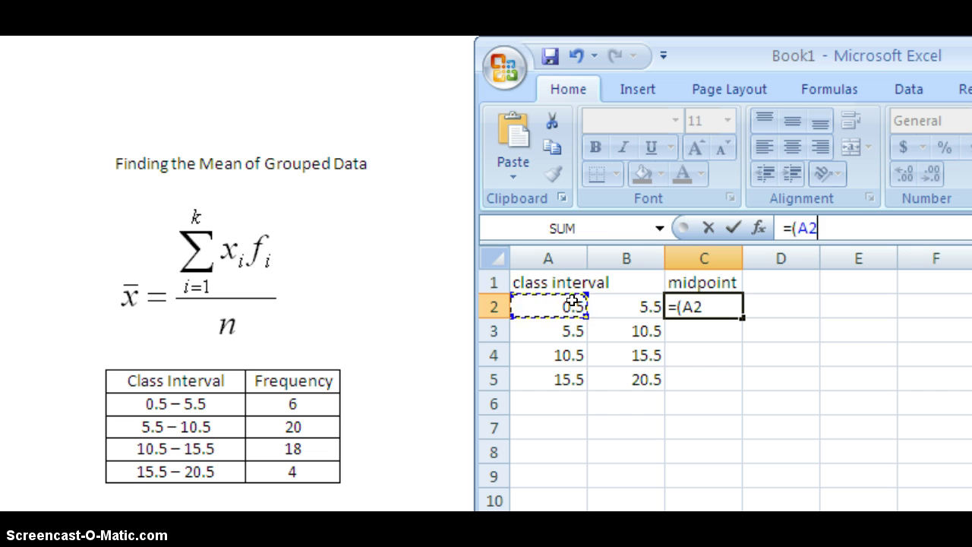
{"action": "type", "text": "+"}
{"action": "left_click", "coordinate": [629, 303]}
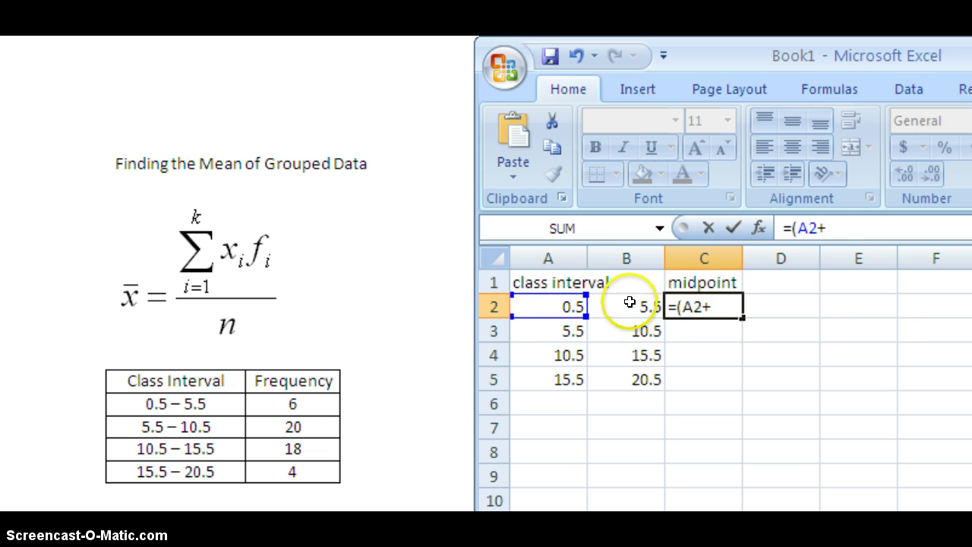
{"action": "type", "text": ")"}
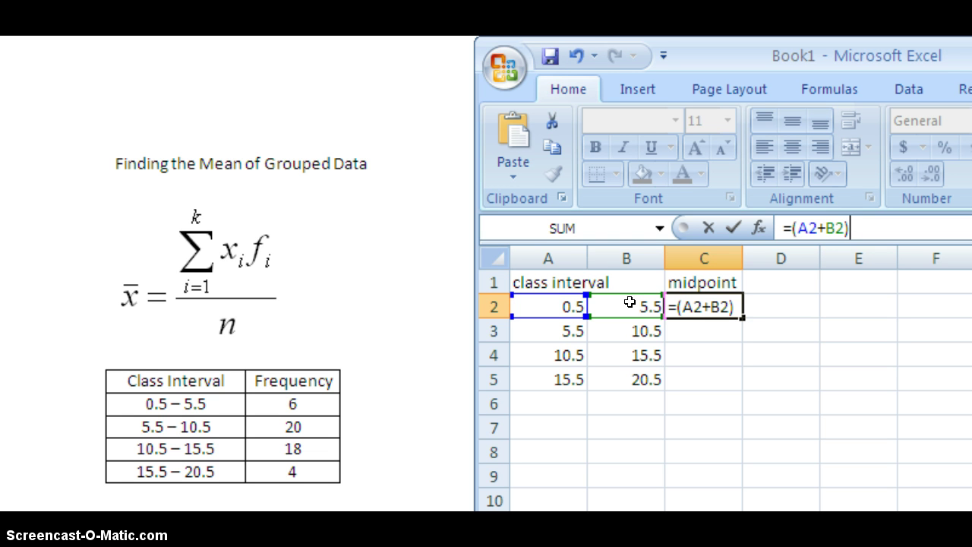
{"action": "type", "text": "/2"}
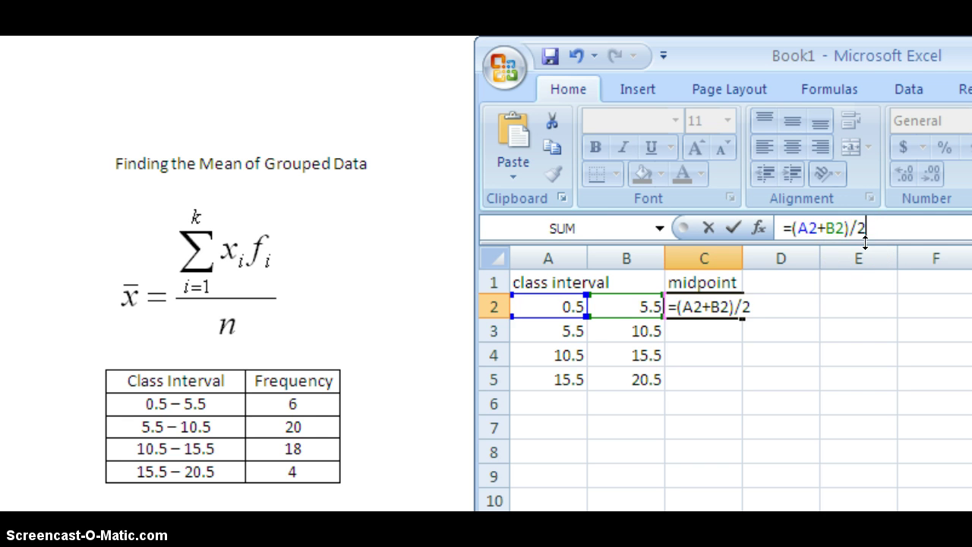
{"action": "key", "text": "Return"}
{"action": "left_click", "coordinate": [705, 314]}
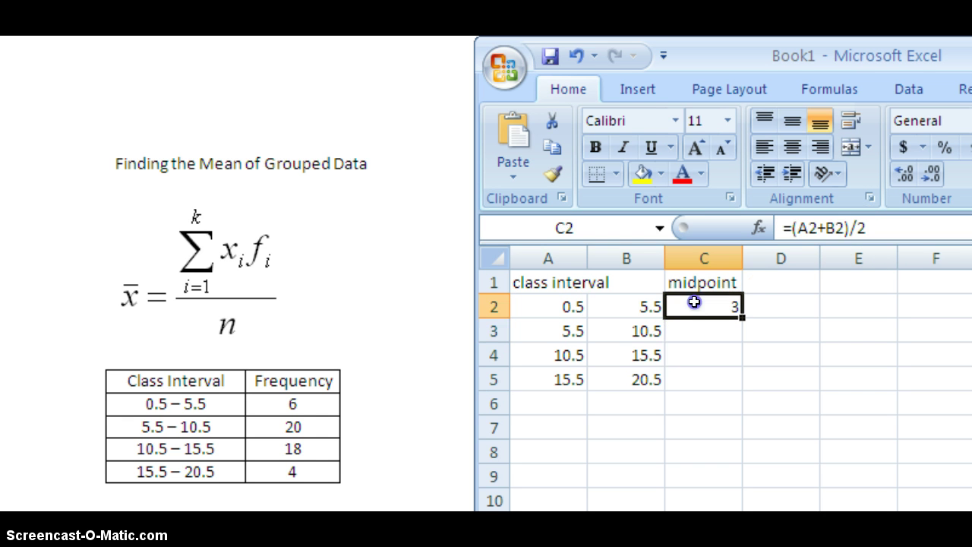
{"action": "left_click_drag", "start_coordinate": [741, 317], "coordinate": [744, 395]}
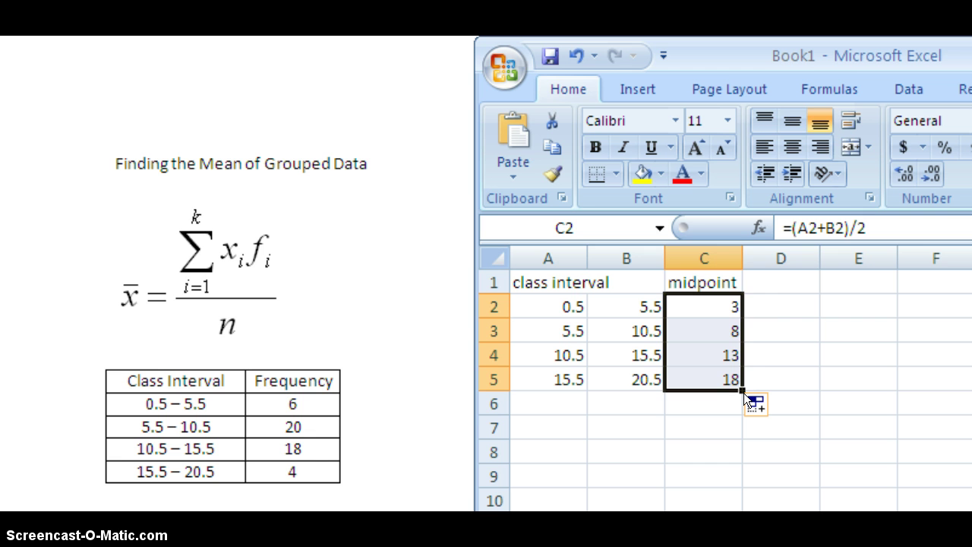
Step: Enter the heading "frequency" in D1 and the frequencies 6, 20, 18 and 4 in cells D2 to D5
{"action": "left_click", "coordinate": [777, 282]}
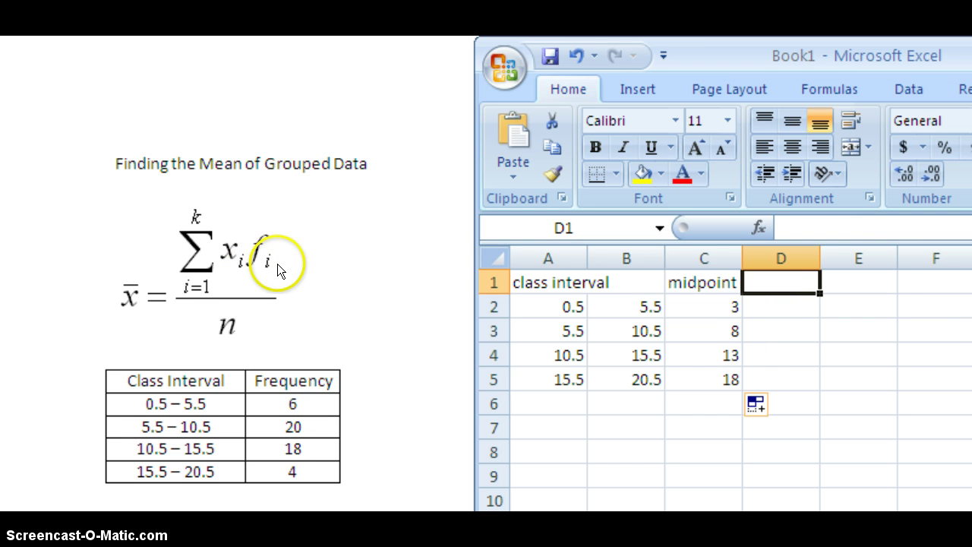
{"action": "type", "text": "f"}
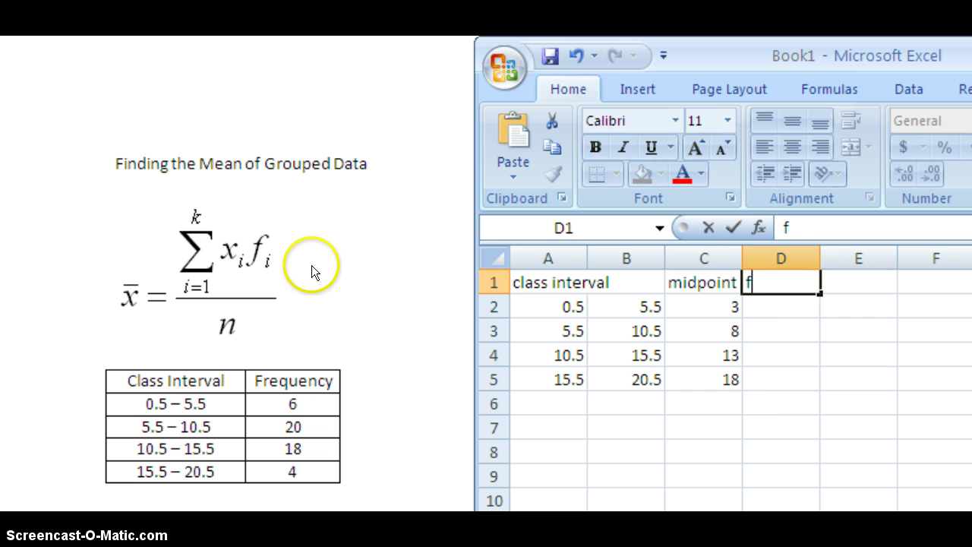
{"action": "type", "text": "requency"}
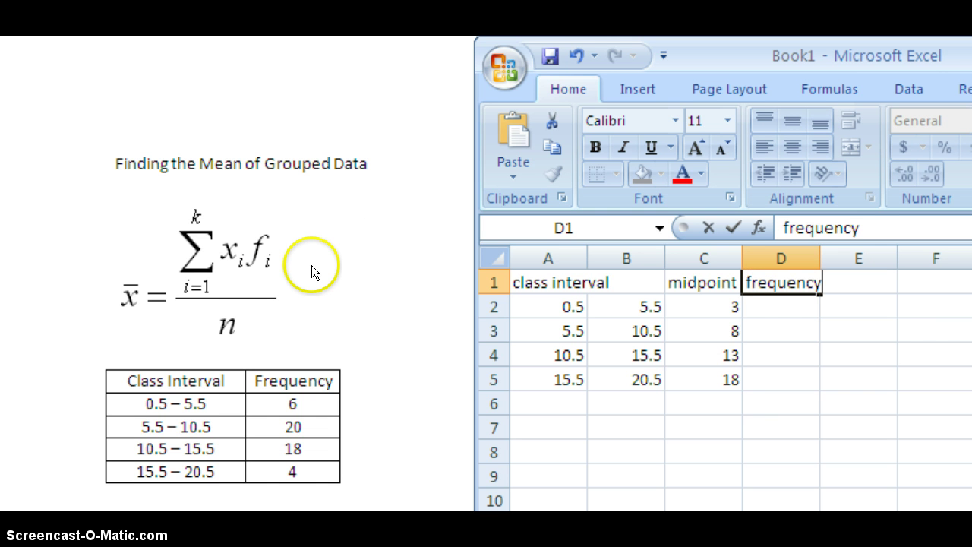
{"action": "left_click", "coordinate": [790, 306]}
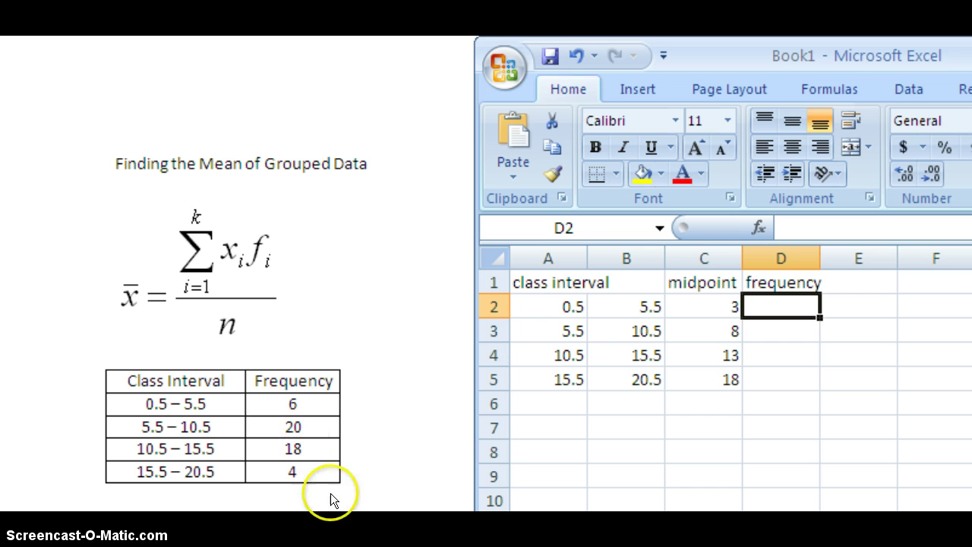
{"action": "type", "text": "6"}
{"action": "key", "text": "Return"}
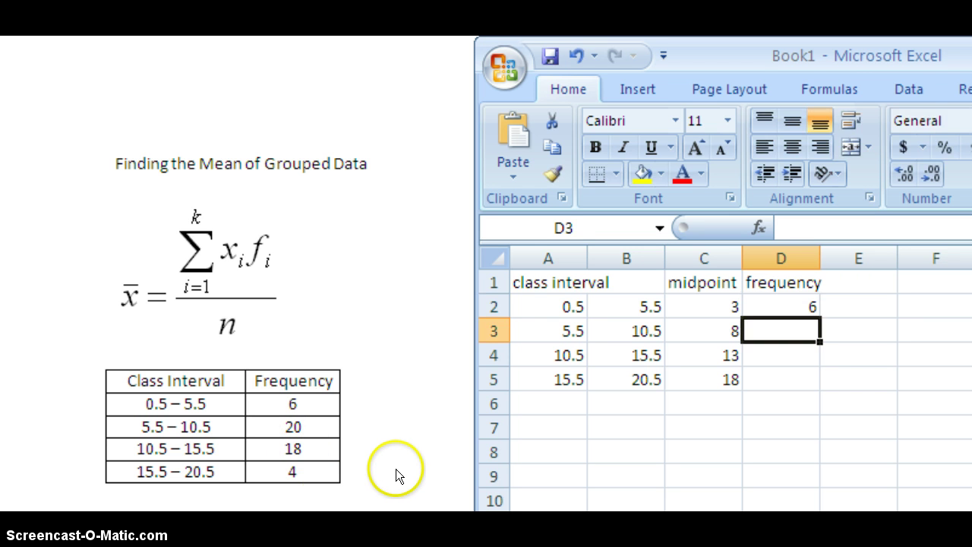
{"action": "type", "text": "20"}
{"action": "key", "text": "Return"}
{"action": "type", "text": "18"}
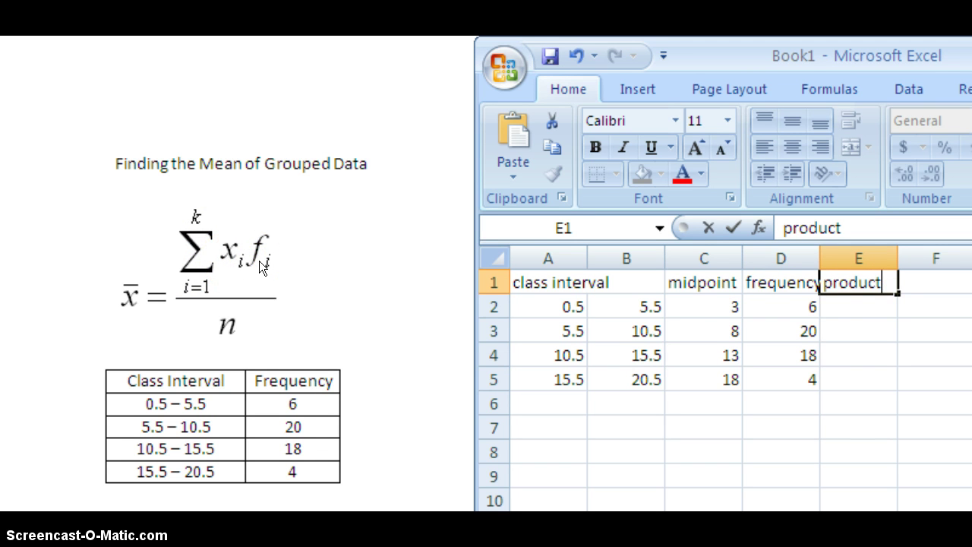
Step: Calculate the first product of midpoint and frequency in E2 with the formula =C2*D2
{"action": "left_click", "coordinate": [860, 306]}
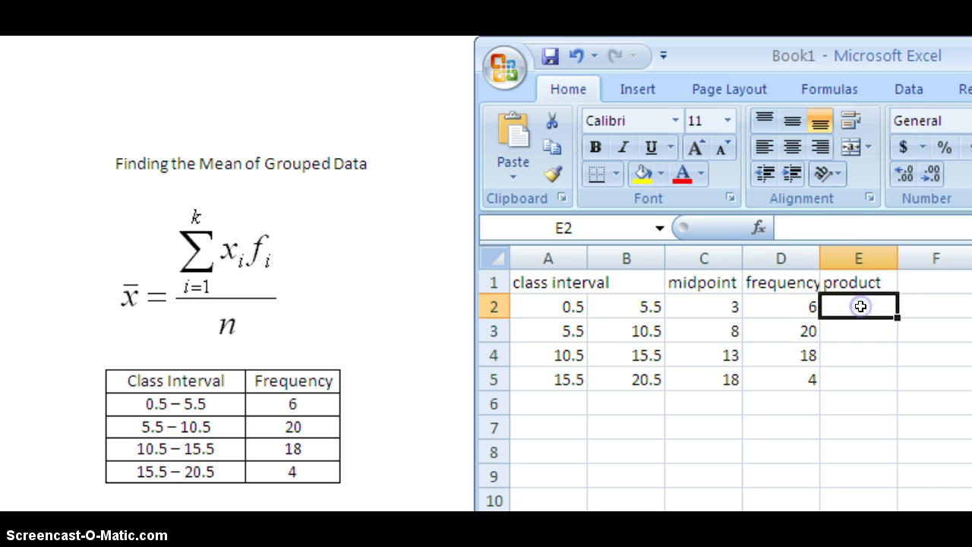
{"action": "left_click", "coordinate": [798, 228]}
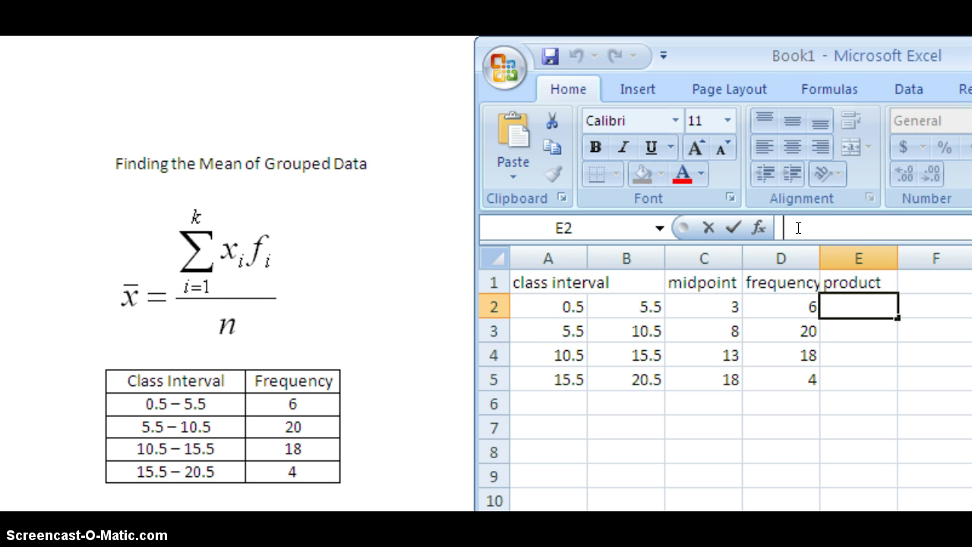
{"action": "type", "text": "="}
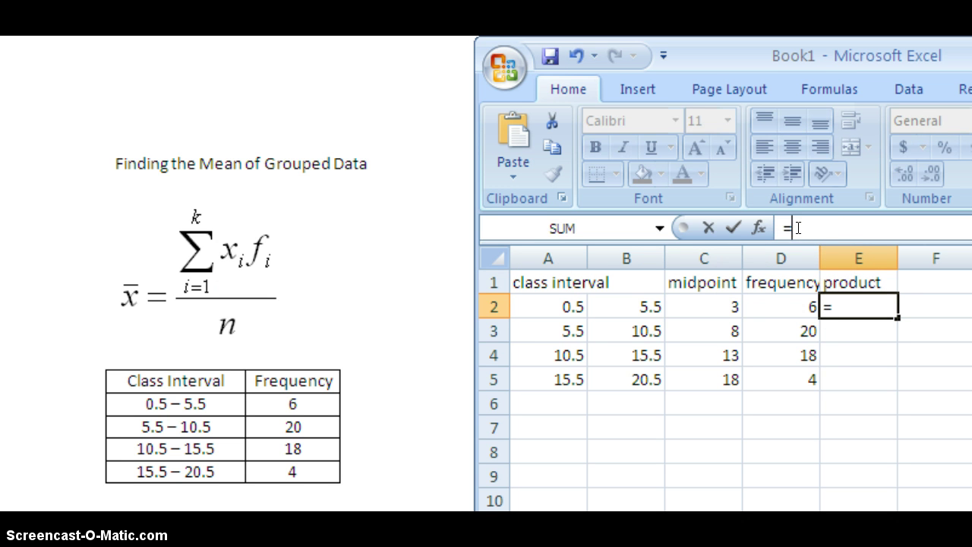
{"action": "left_click", "coordinate": [717, 302]}
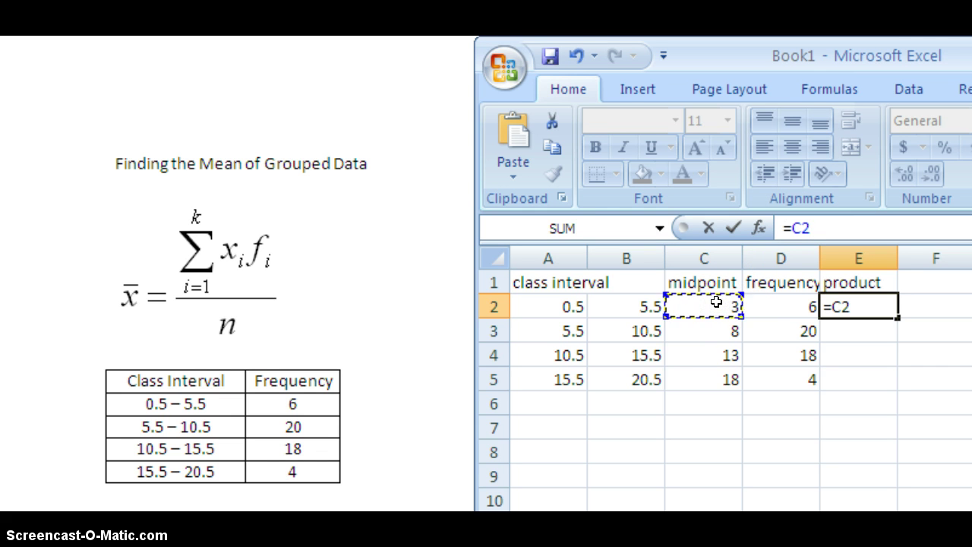
{"action": "type", "text": "*"}
{"action": "left_click", "coordinate": [809, 306]}
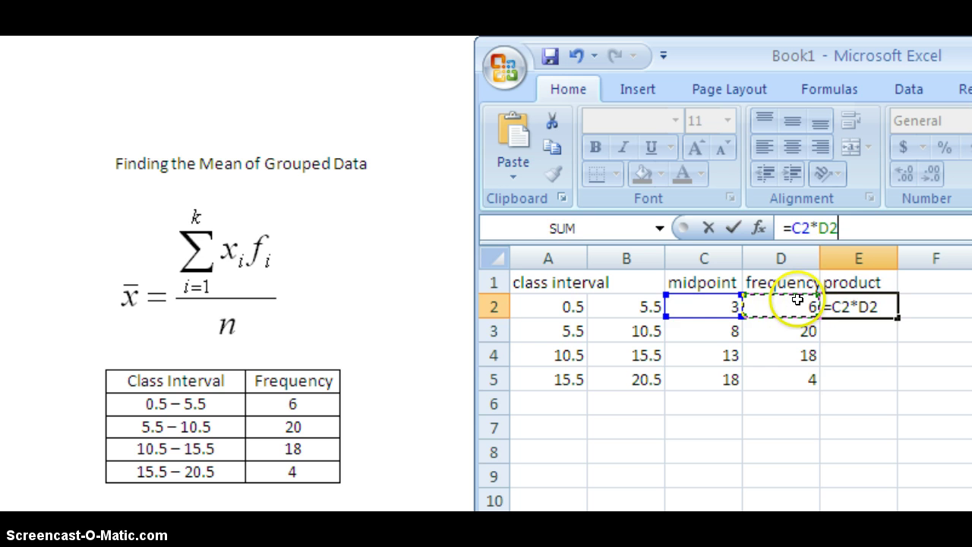
{"action": "key", "text": "Return"}
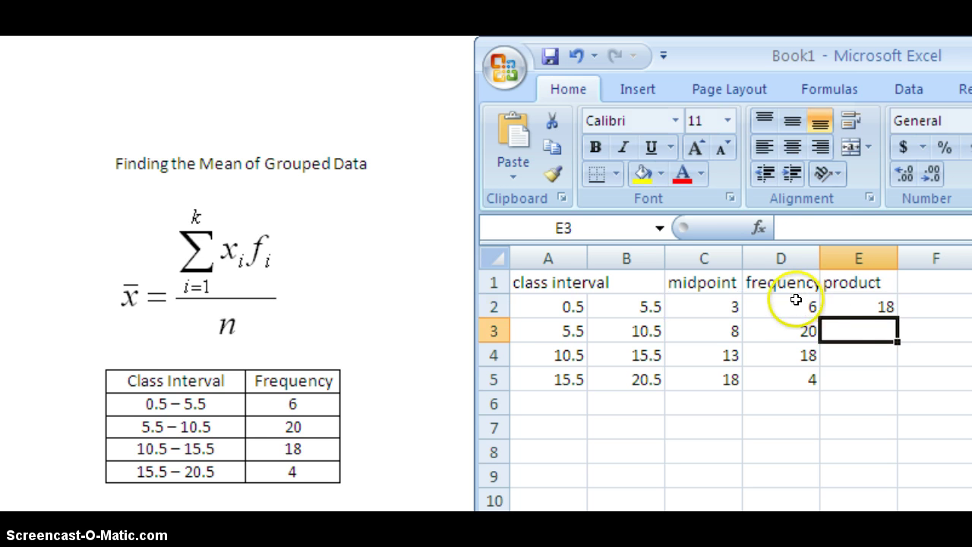
Step: Fill the product formula from E2 down to E5
{"action": "left_click", "coordinate": [885, 307]}
{"action": "left_click_drag", "start_coordinate": [898, 315], "coordinate": [893, 392]}
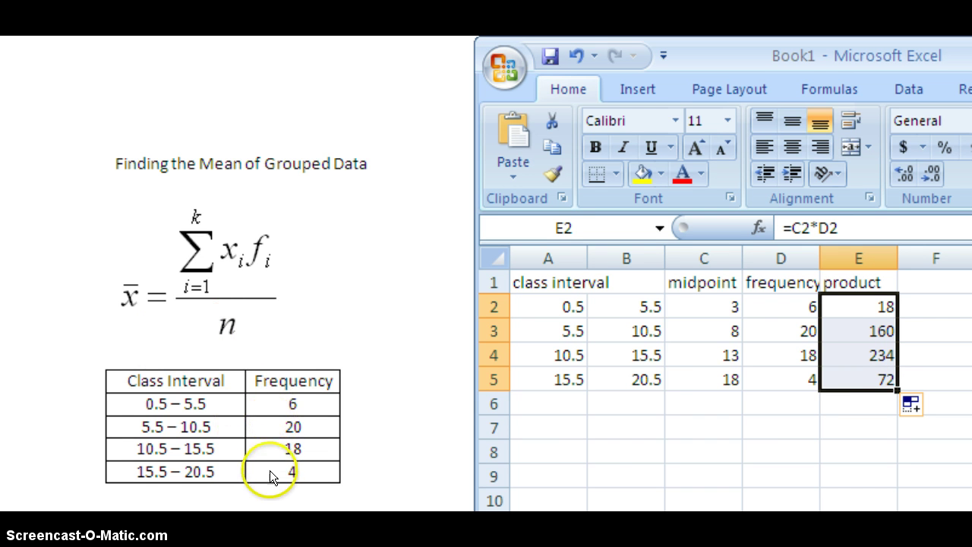
Step: Total the frequencies in cell D6 with the formula =sum(D2:D5)
{"action": "left_click", "coordinate": [771, 403]}
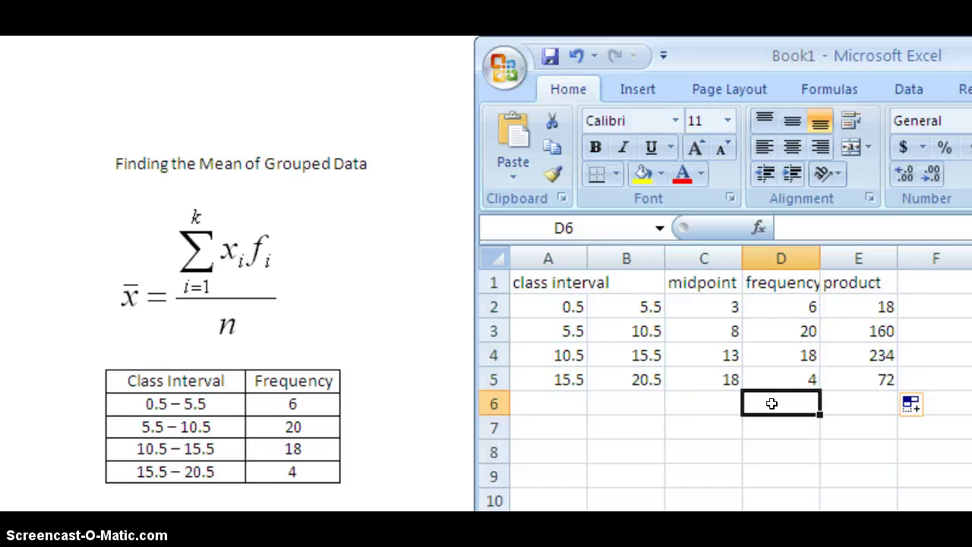
{"action": "type", "text": "="}
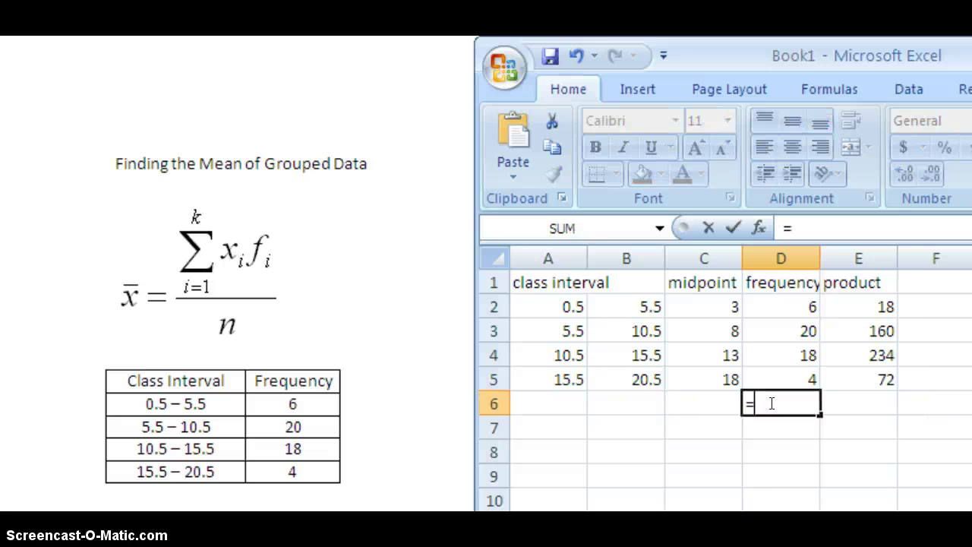
{"action": "type", "text": "sum"}
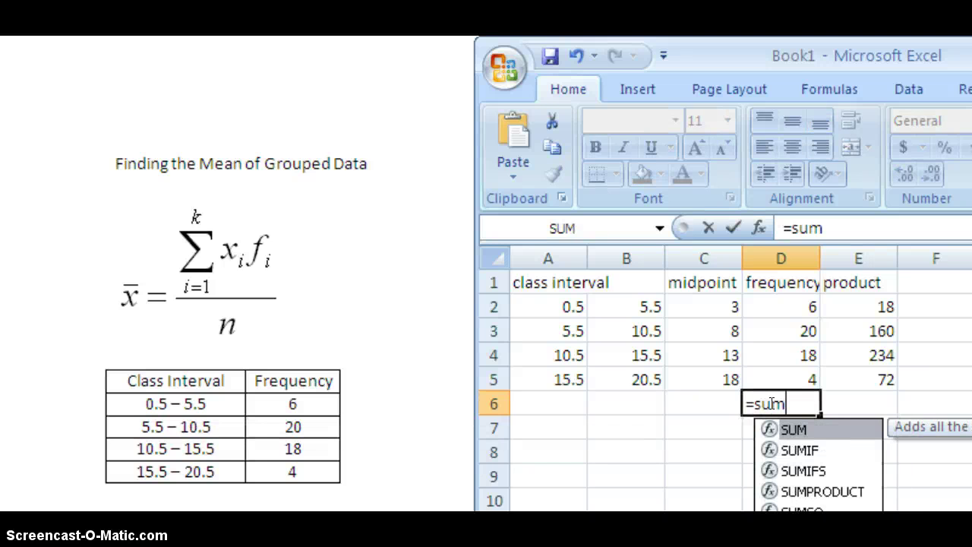
{"action": "type", "text": "("}
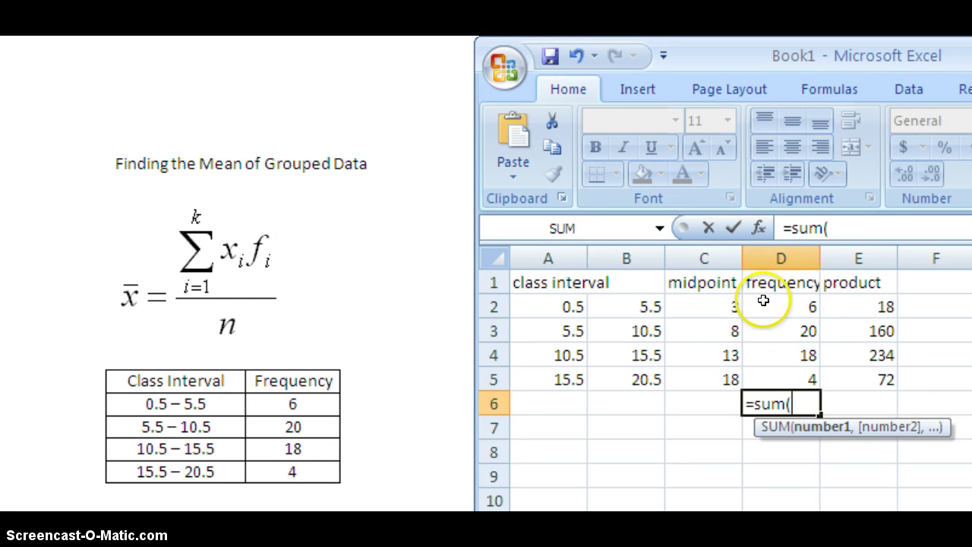
{"action": "left_click_drag", "start_coordinate": [763, 300], "coordinate": [763, 302]}
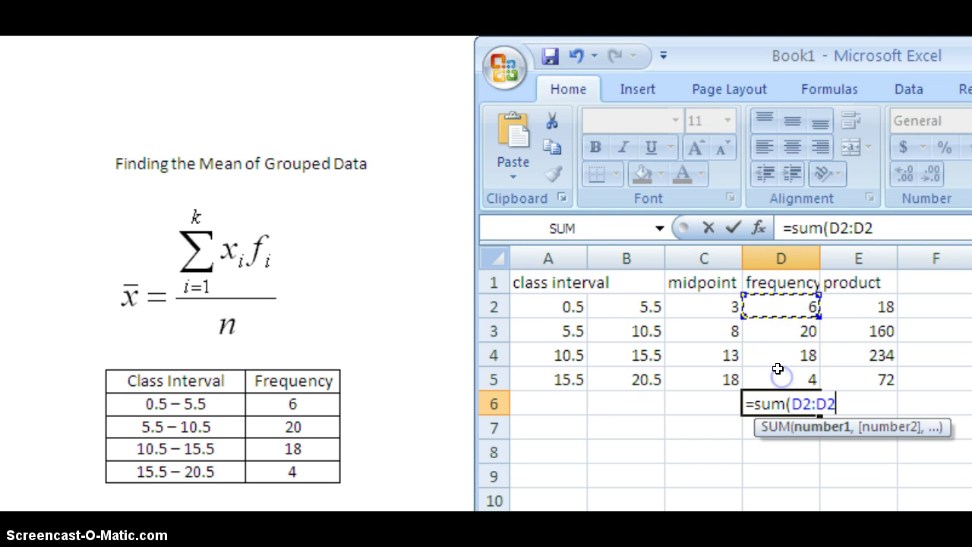
{"action": "left_click_drag", "start_coordinate": [778, 368], "coordinate": [778, 368]}
{"action": "type", "text": ")"}
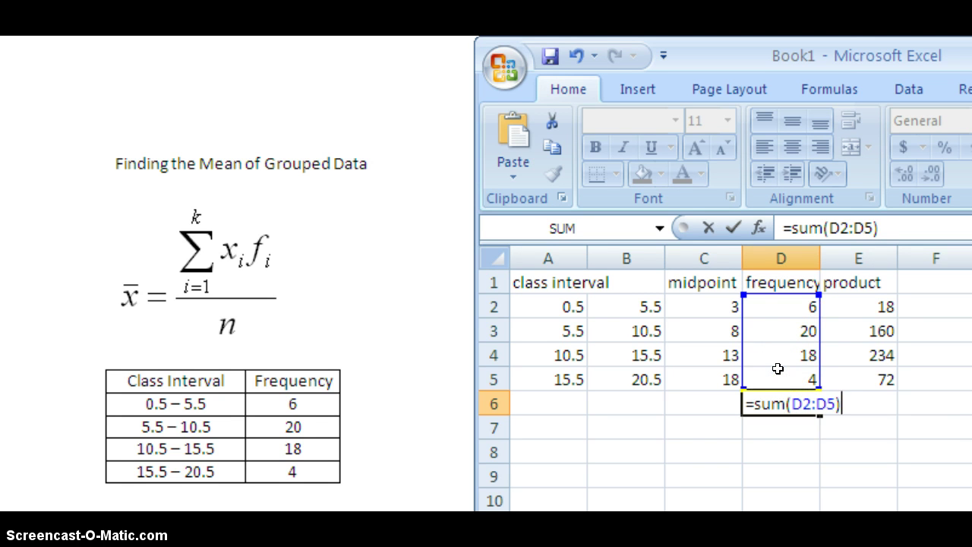
{"action": "key", "text": "Return"}
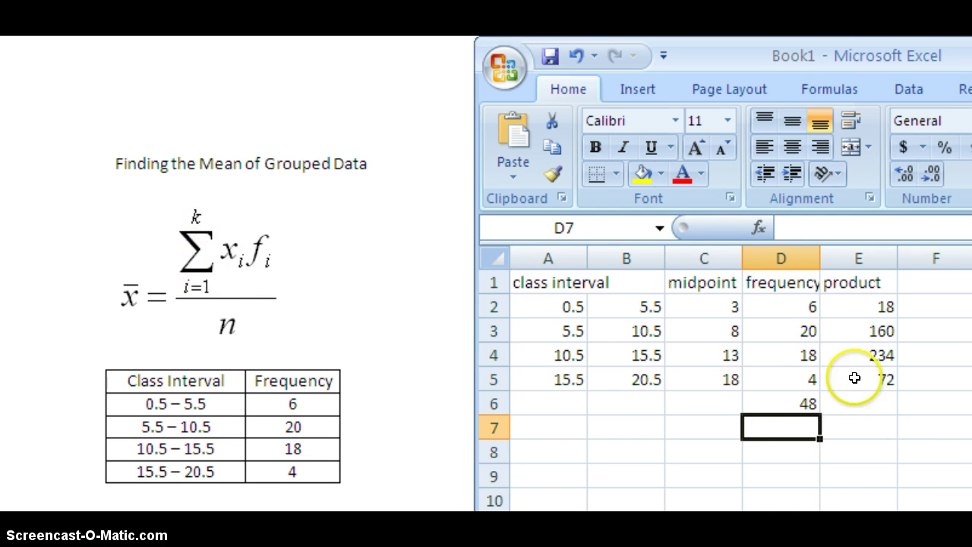
Step: Total the products in cell E6 with the formula =sum(E2:E5)
{"action": "left_click", "coordinate": [868, 402]}
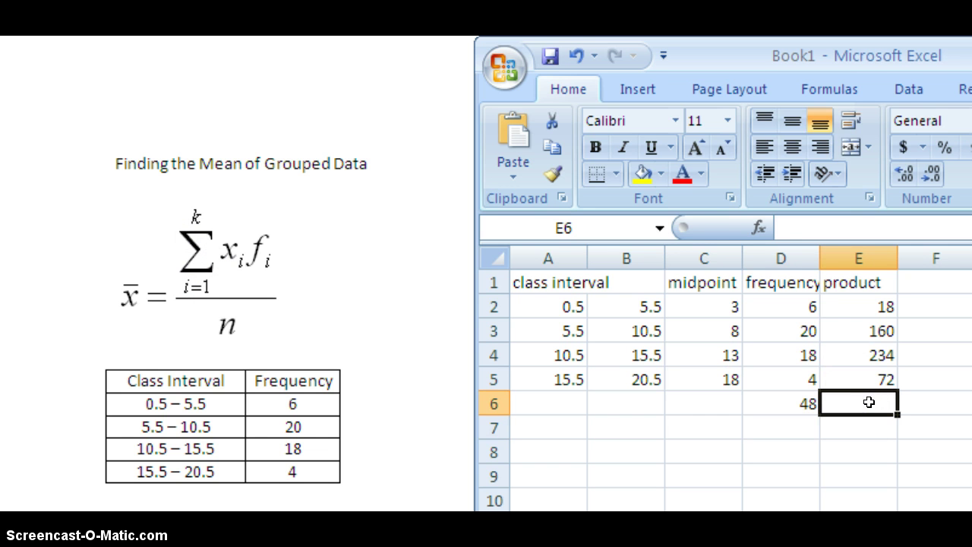
{"action": "type", "text": "=usm"}
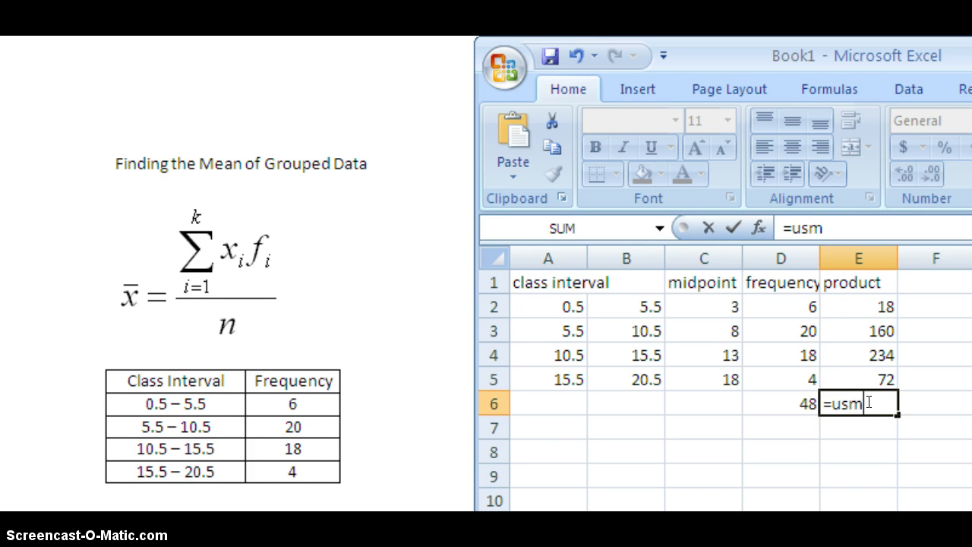
{"action": "key", "text": "BackSpace"}
{"action": "key", "text": "BackSpace"}
{"action": "key", "text": "BackSpace"}
{"action": "type", "text": "sum"}
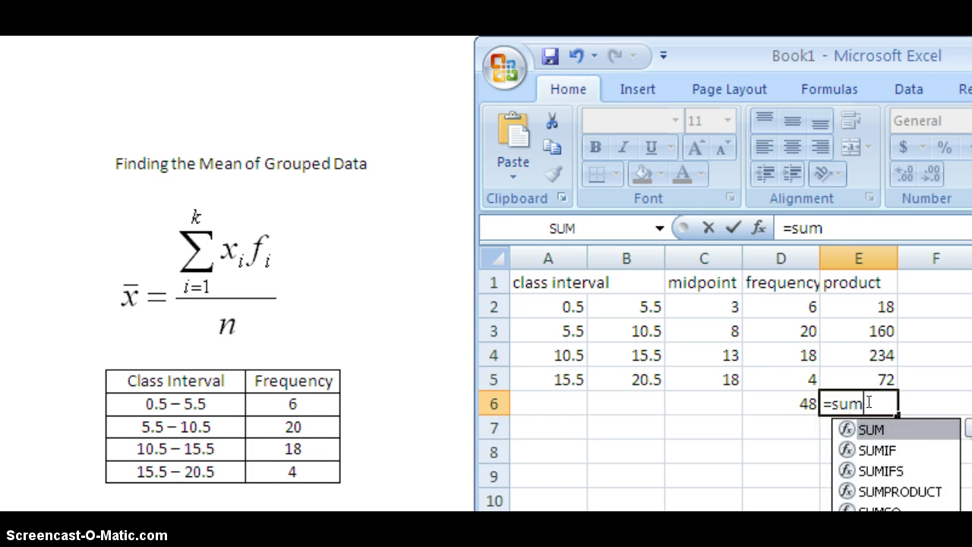
{"action": "type", "text": "("}
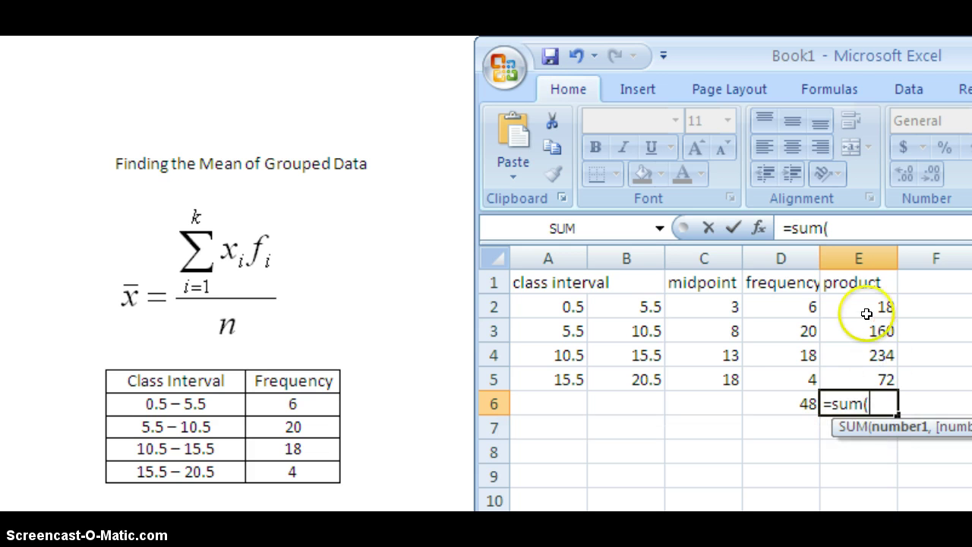
{"action": "left_click_drag", "start_coordinate": [866, 314], "coordinate": [881, 382]}
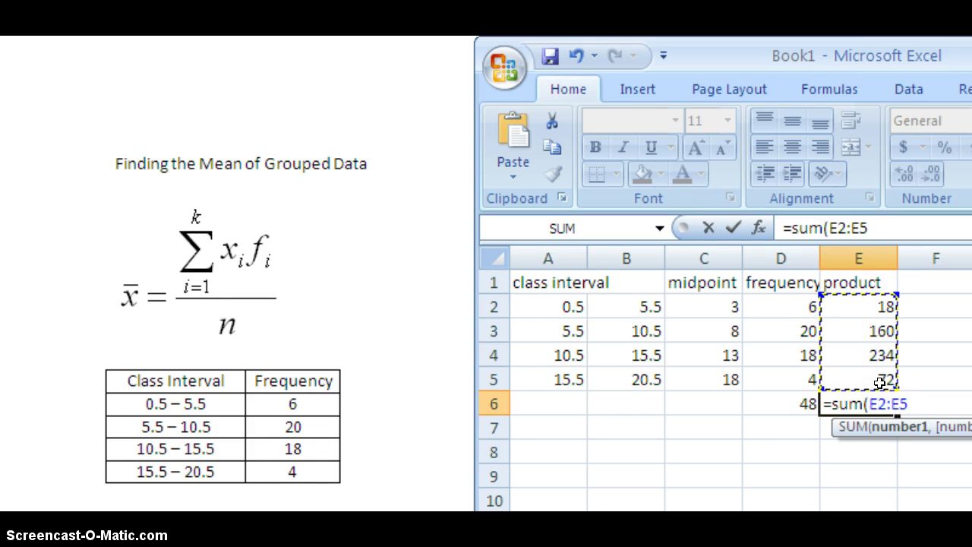
{"action": "type", "text": ")"}
{"action": "key", "text": "Return"}
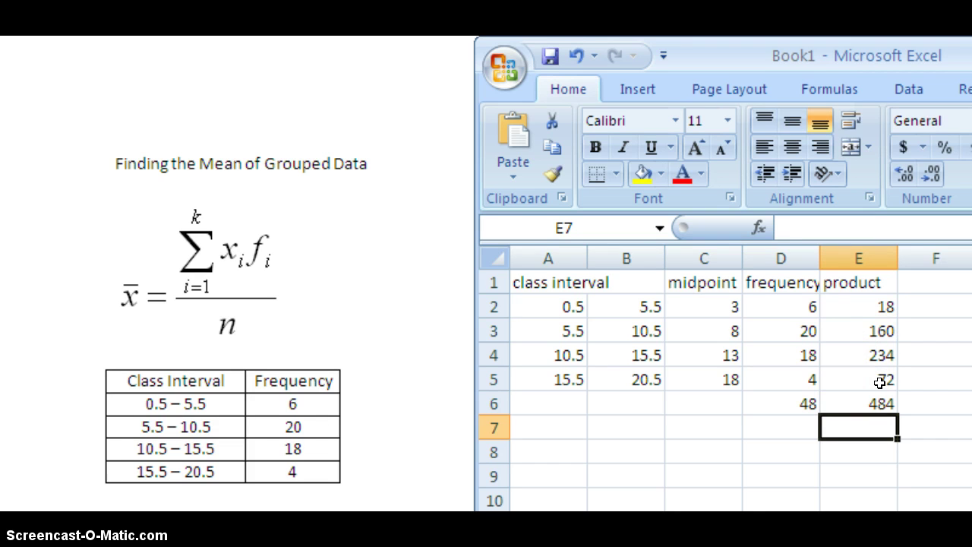
Step: Enter the label "grouped mean" in cell D7 and wrap its text within the cell
{"action": "left_click", "coordinate": [775, 427]}
{"action": "type", "text": "group"}
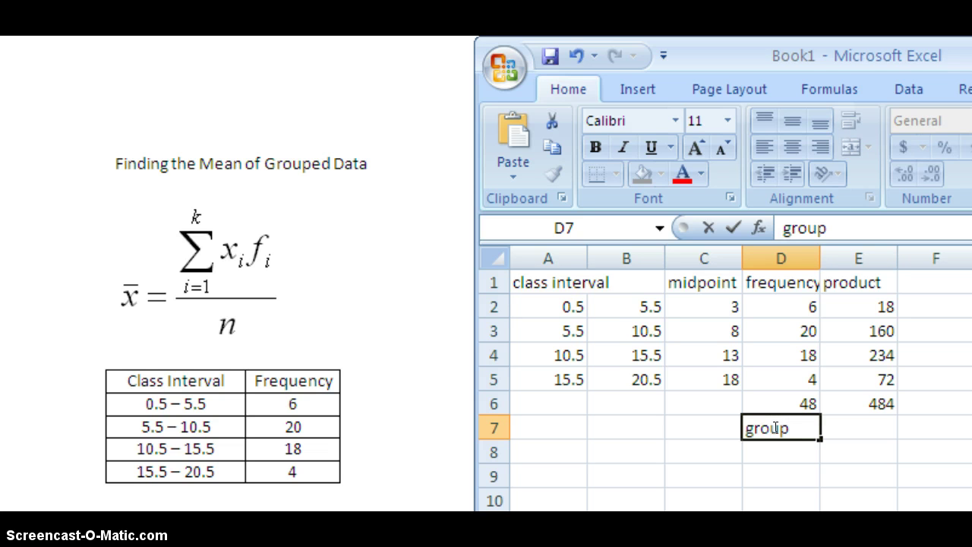
{"action": "type", "text": "ed mean"}
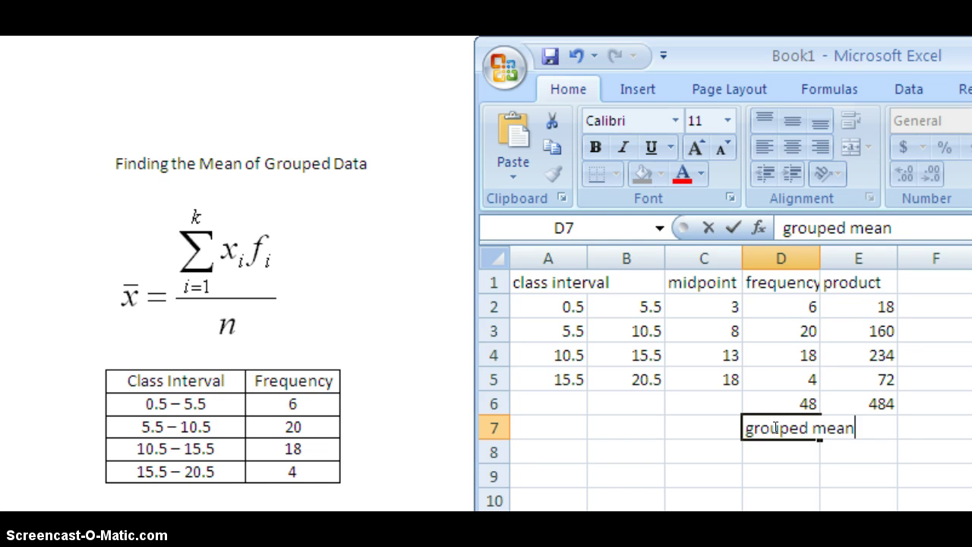
{"action": "key", "text": "Return"}
{"action": "left_click", "coordinate": [776, 428]}
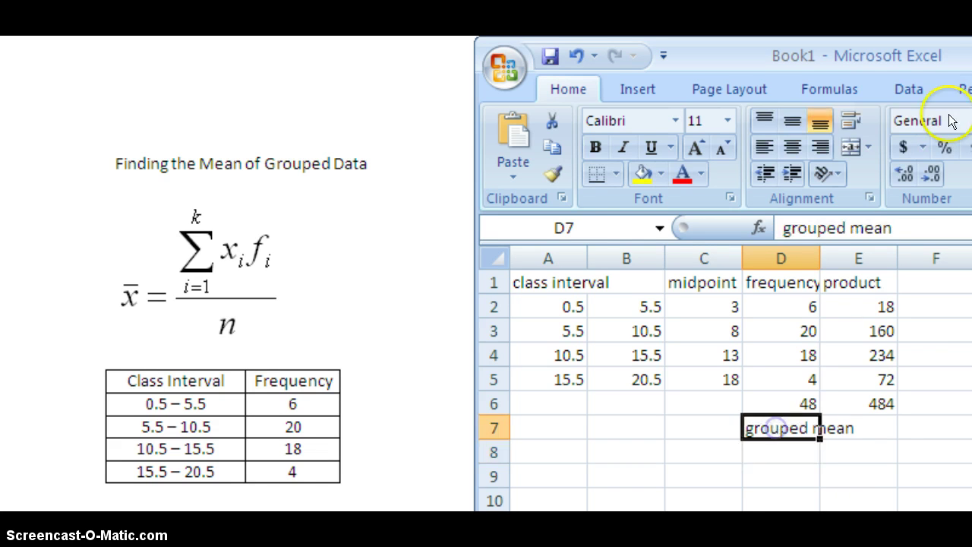
{"action": "left_click", "coordinate": [856, 121]}
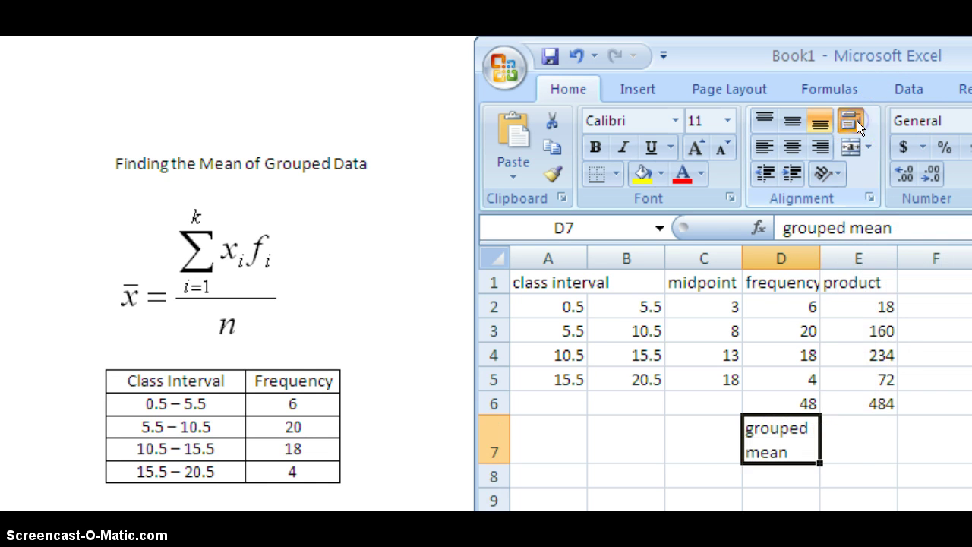
Step: Calculate the grouped mean in cell E7 by dividing the product total by the frequency total with =E6/D6
{"action": "left_click", "coordinate": [860, 430]}
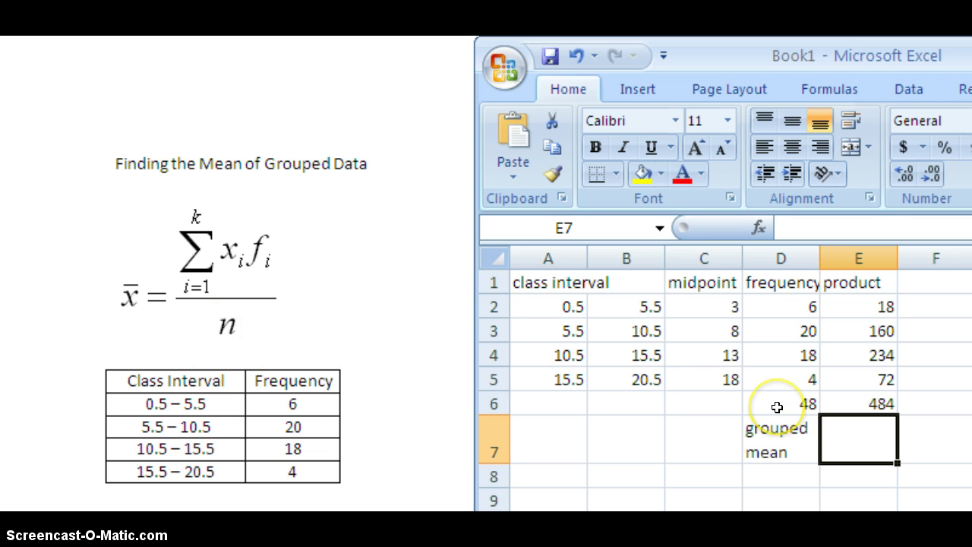
{"action": "left_click", "coordinate": [782, 232]}
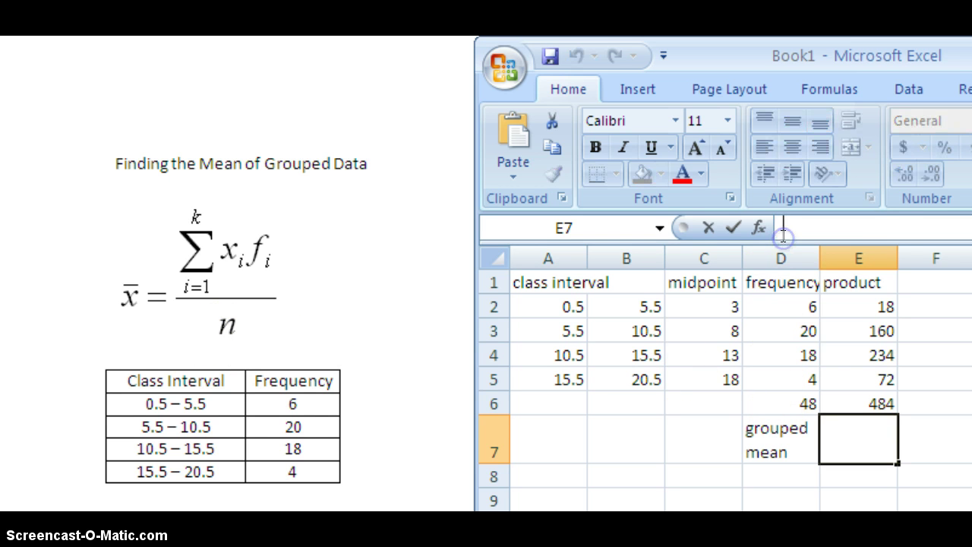
{"action": "type", "text": "="}
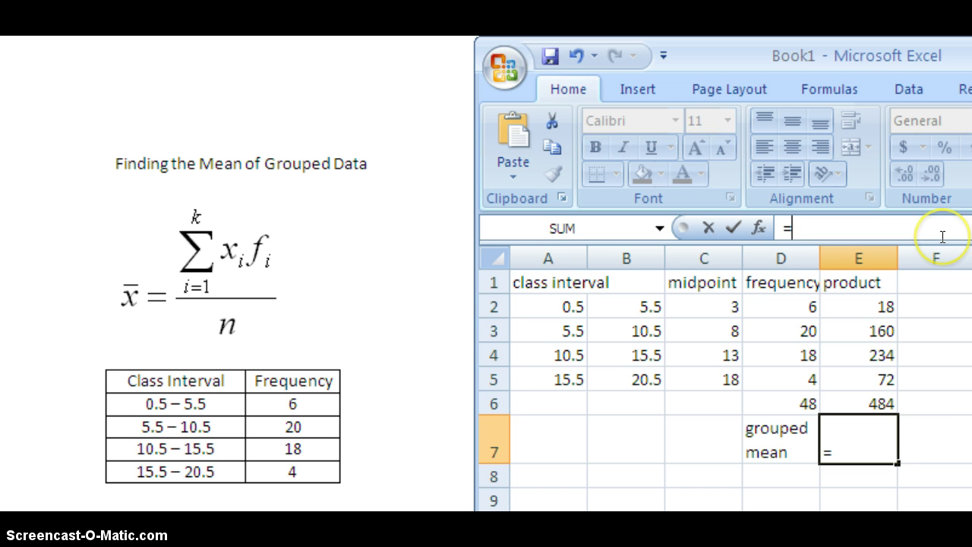
{"action": "left_click", "coordinate": [853, 404]}
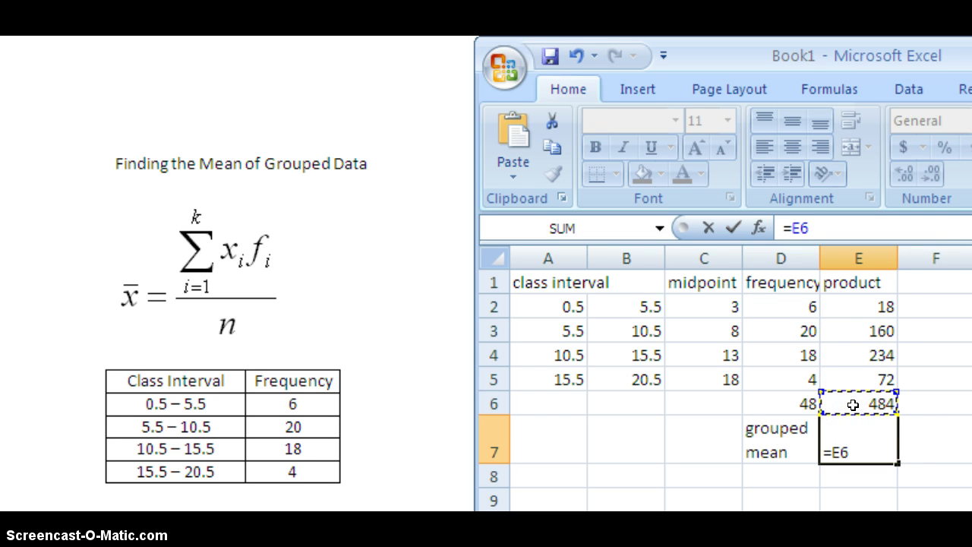
{"action": "type", "text": "/"}
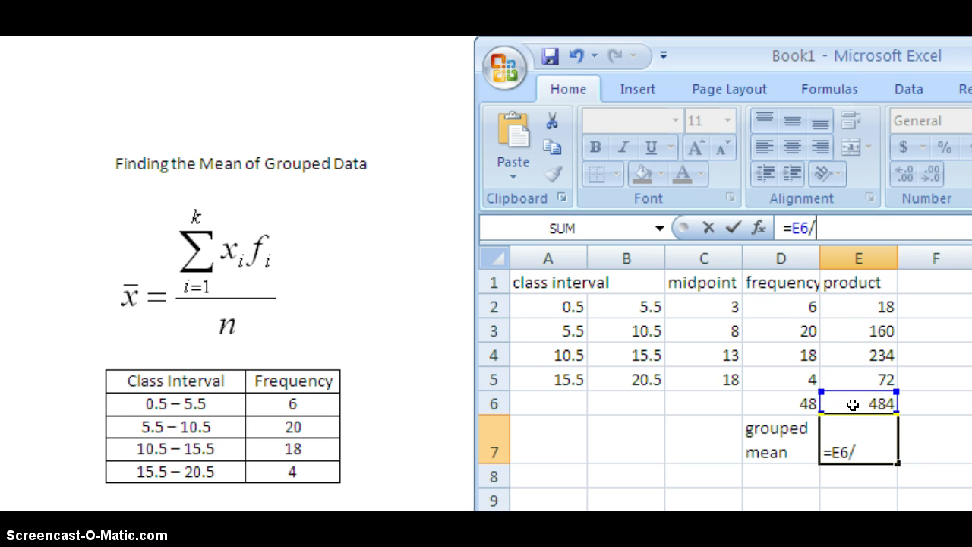
{"action": "left_click", "coordinate": [804, 404]}
{"action": "key", "text": "Return"}
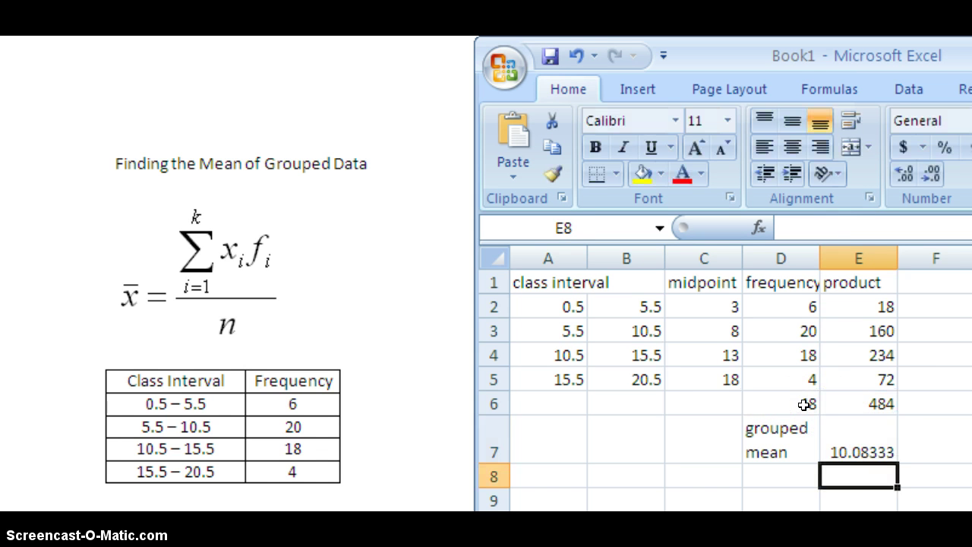